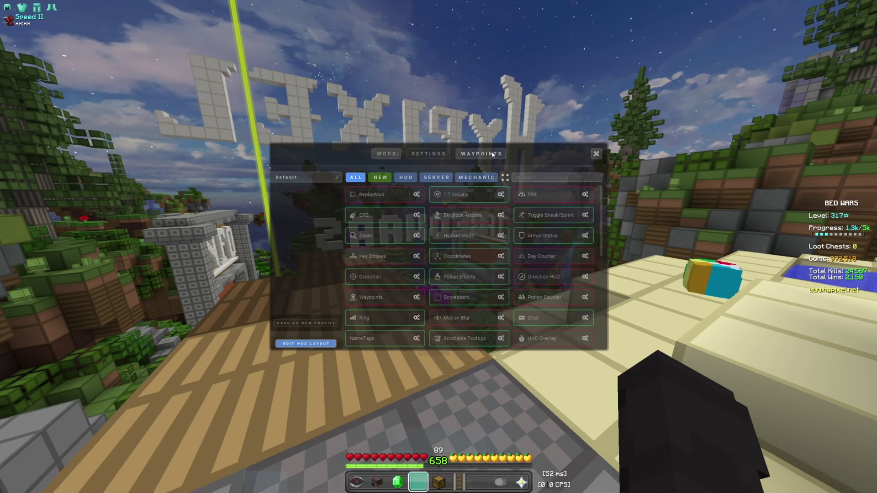
# Review the client's general settings and its control key bindings, and return to the mod list.
pyautogui.click(481, 153)
pyautogui.click(428, 154)
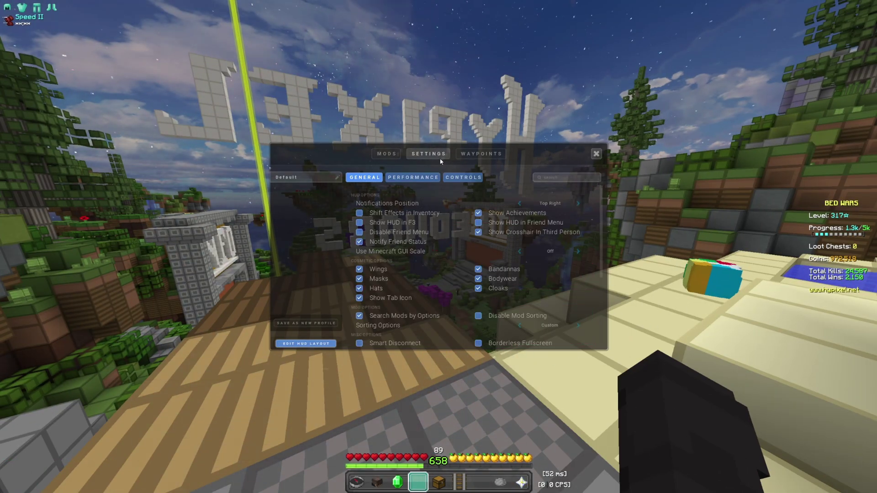
pyautogui.scroll(-3, 424, 206)
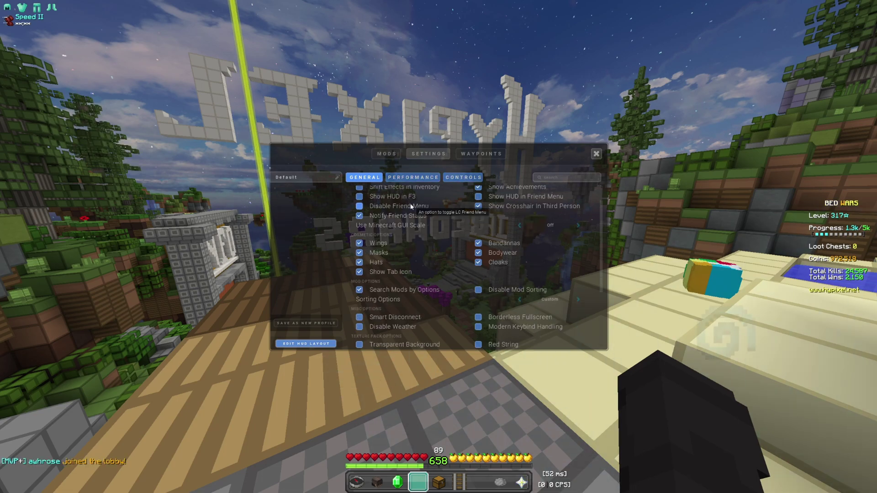
pyautogui.scroll(-5, 512, 229)
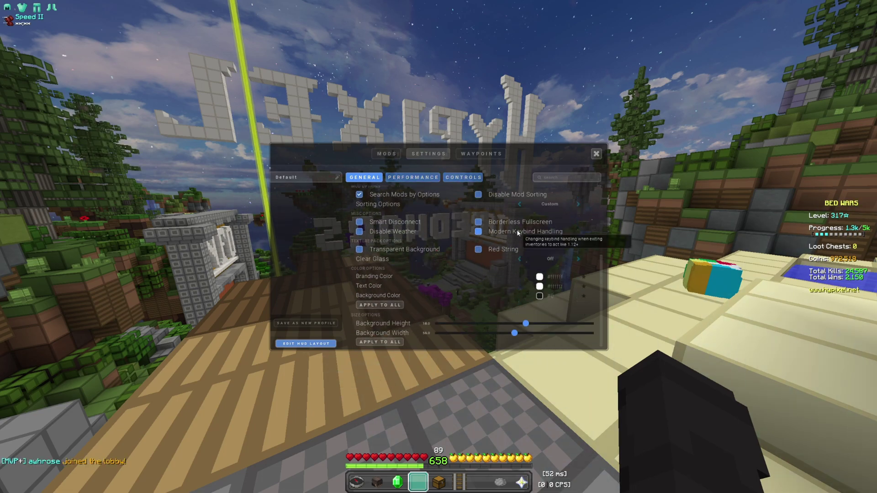
pyautogui.click(463, 177)
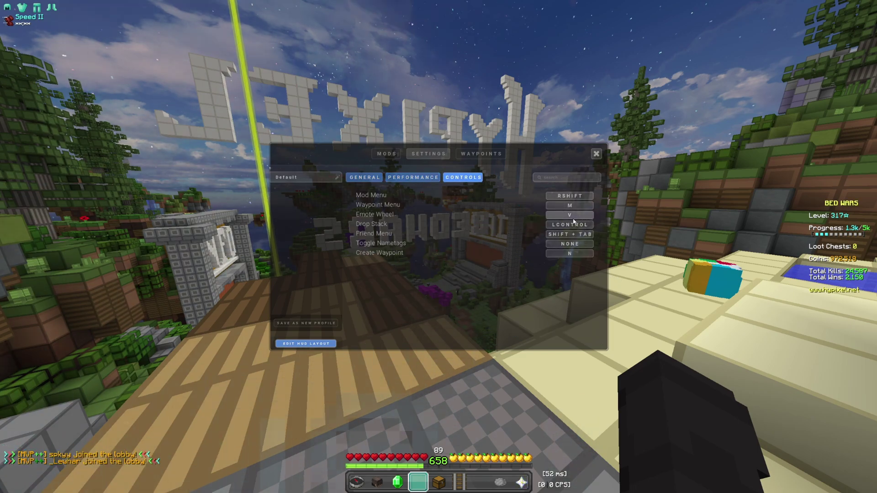
pyautogui.click(387, 155)
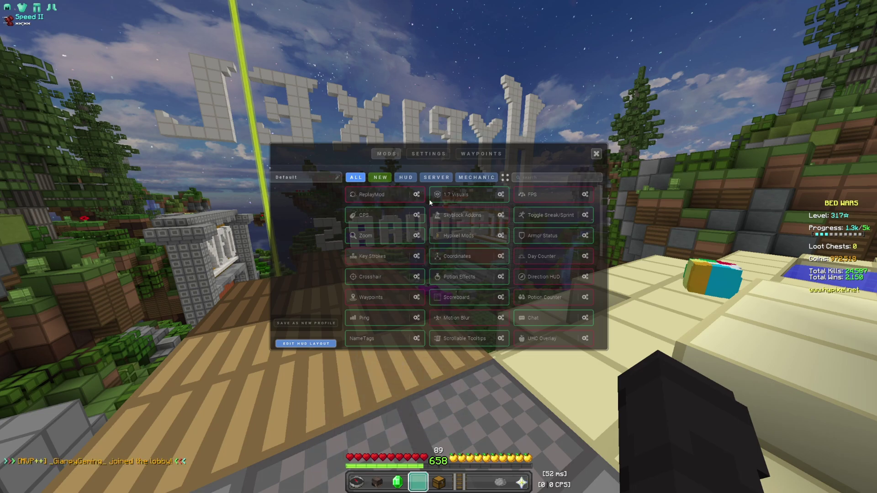
# Inspect the 1.7 Visuals mod settings, including the colour picker for Hit Armor Color.
pyautogui.click(501, 195)
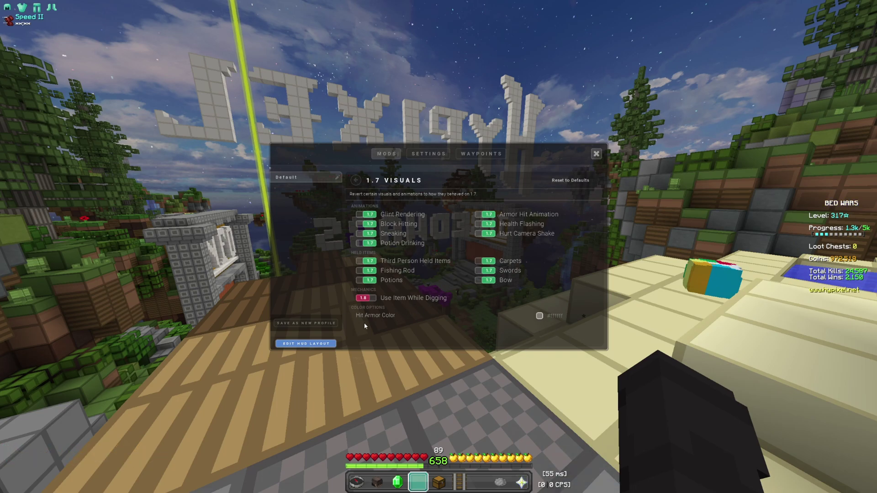
pyautogui.click(540, 316)
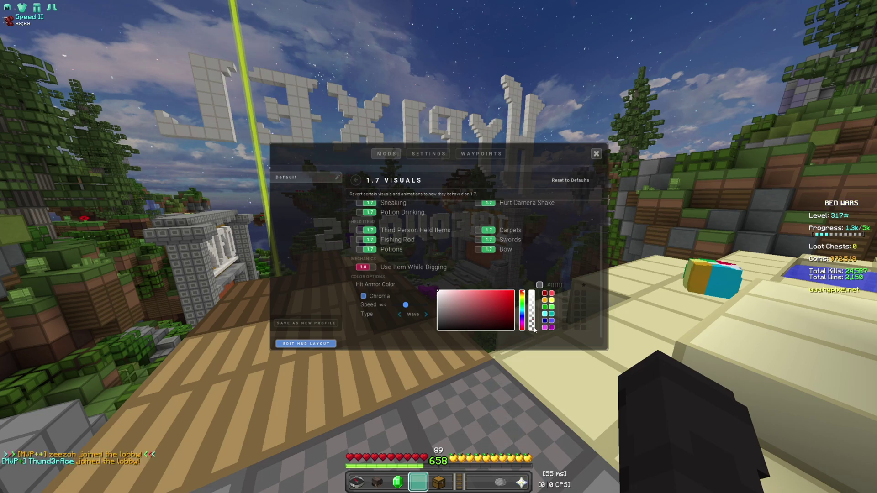
pyautogui.press('Escape')
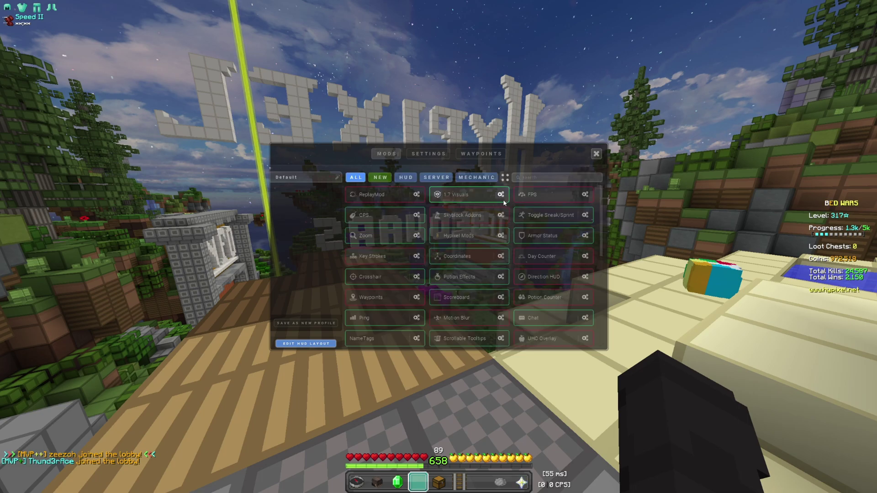
# Inspect the settings of the CPS mod and the Toggle Sneak/Sprint mod.
pyautogui.click(417, 216)
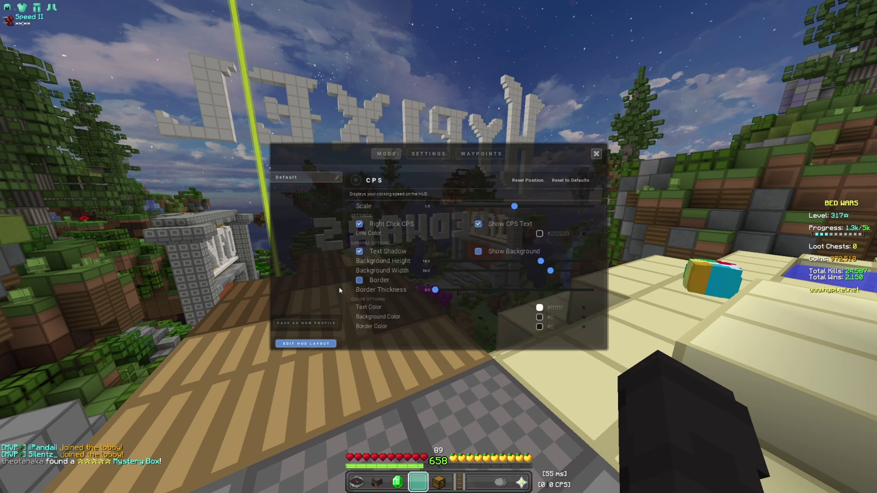
pyautogui.click(356, 180)
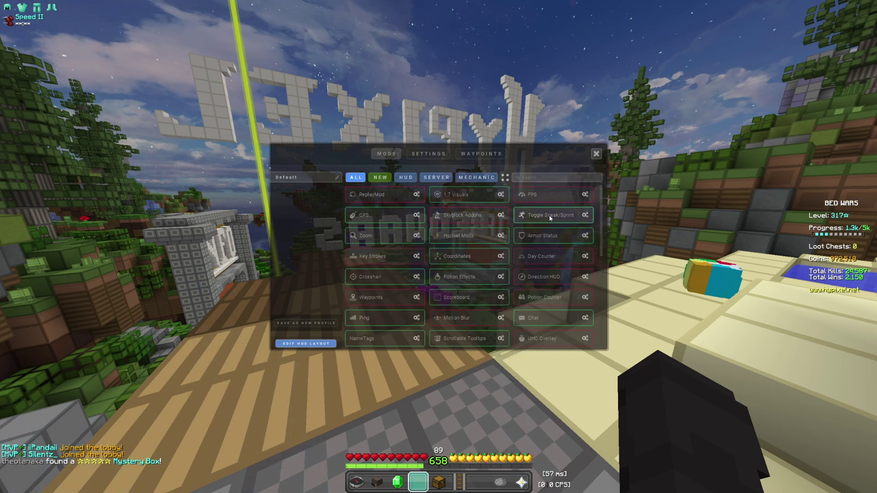
pyautogui.click(585, 215)
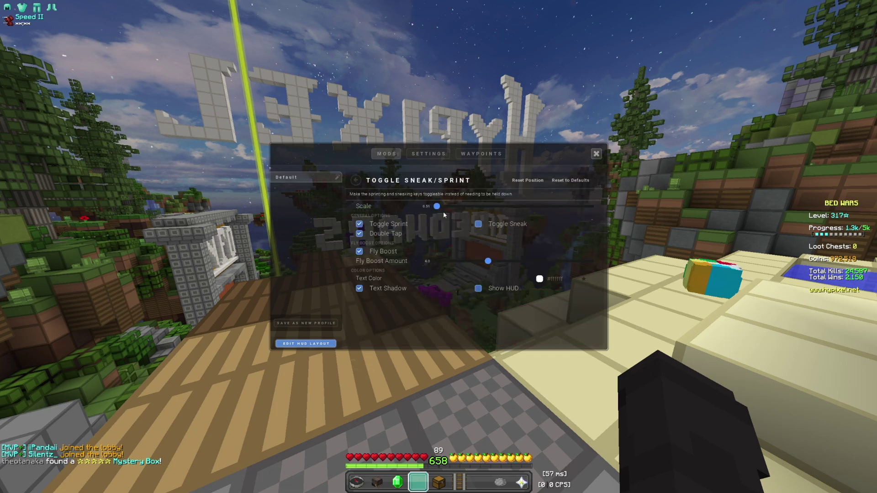
pyautogui.click(356, 180)
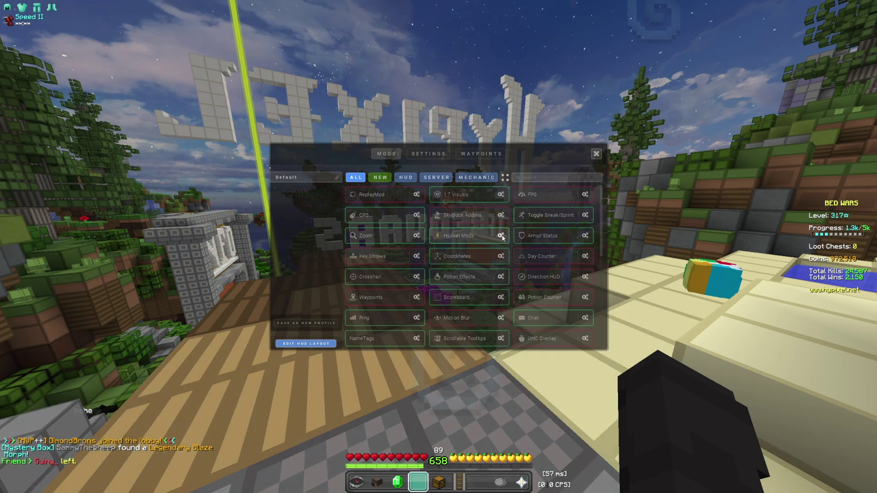
# Look into the Hypixel Mods entry and examine all the Armor Status options.
pyautogui.click(481, 236)
pyautogui.click(352, 179)
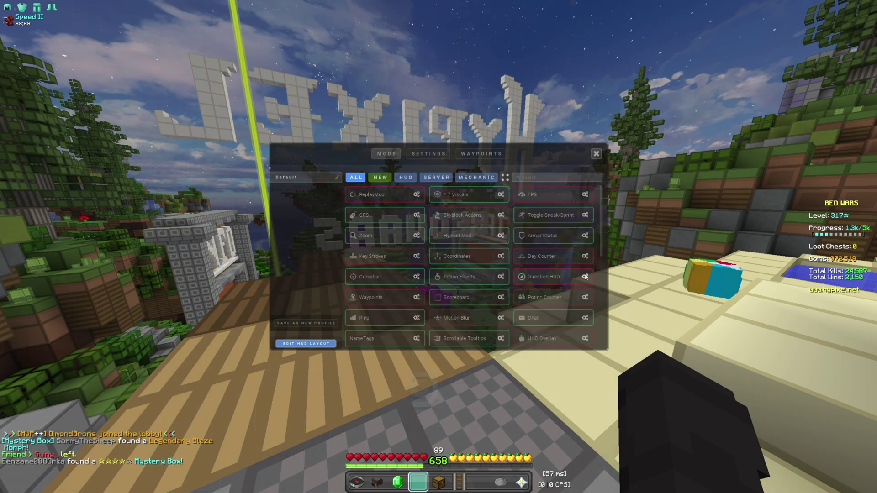
pyautogui.click(586, 236)
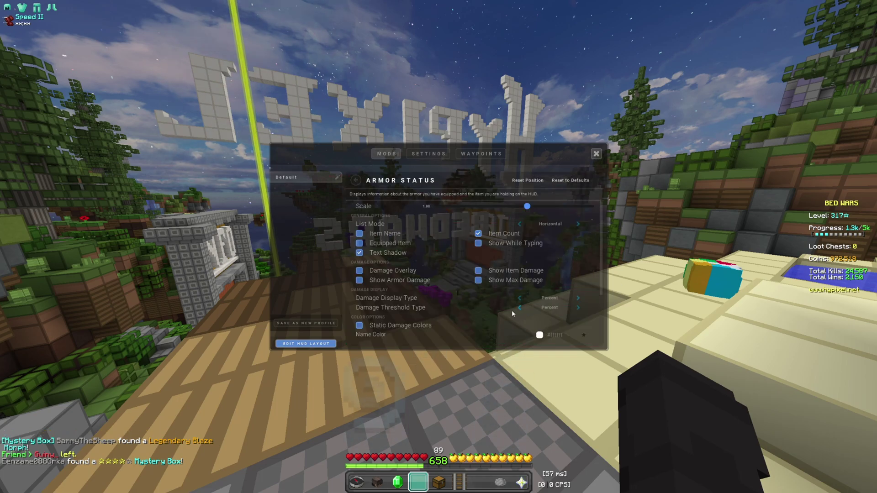
pyautogui.scroll(-3, 512, 310)
pyautogui.scroll(3, 510, 302)
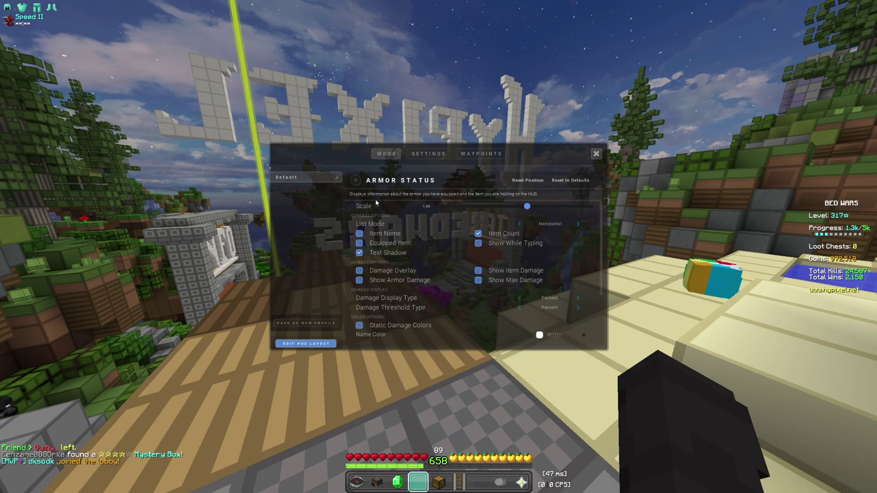
pyautogui.press('Escape')
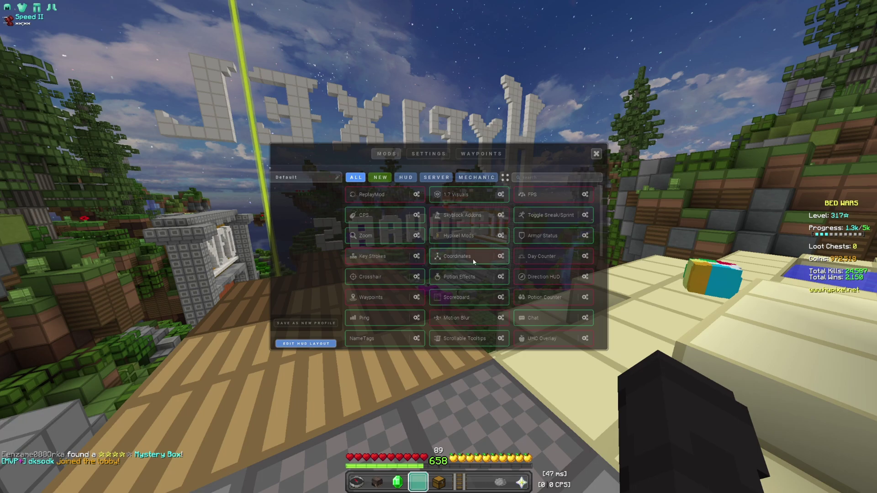
# Inspect the Coordinates mod settings, including the colour picker for Z Value Color.
pyautogui.click(502, 257)
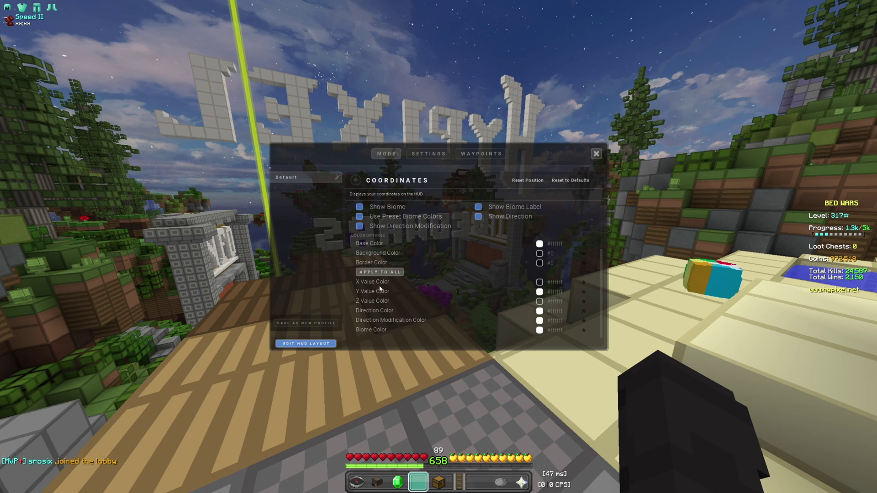
pyautogui.click(540, 302)
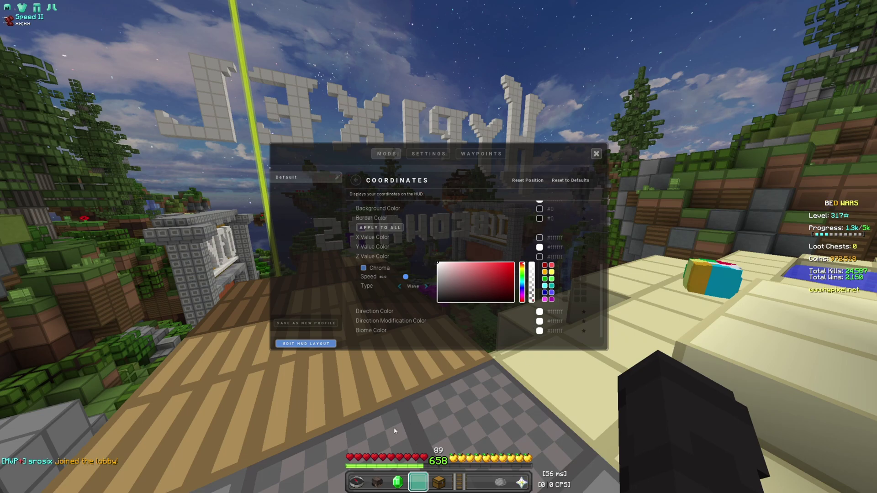
pyautogui.click(355, 180)
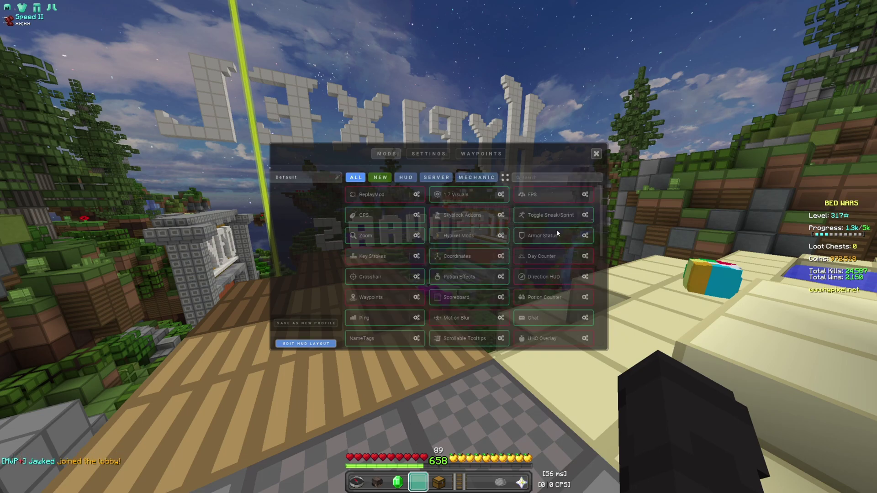
# Examine the Crosshair mod's style and size options and the Potion Effects mod's display options.
pyautogui.click(416, 277)
pyautogui.scroll(-2, 441, 269)
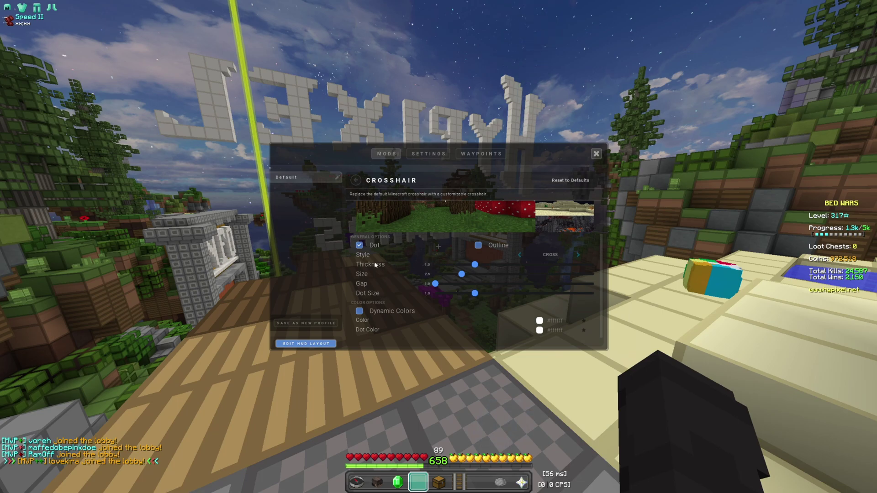
pyautogui.click(355, 180)
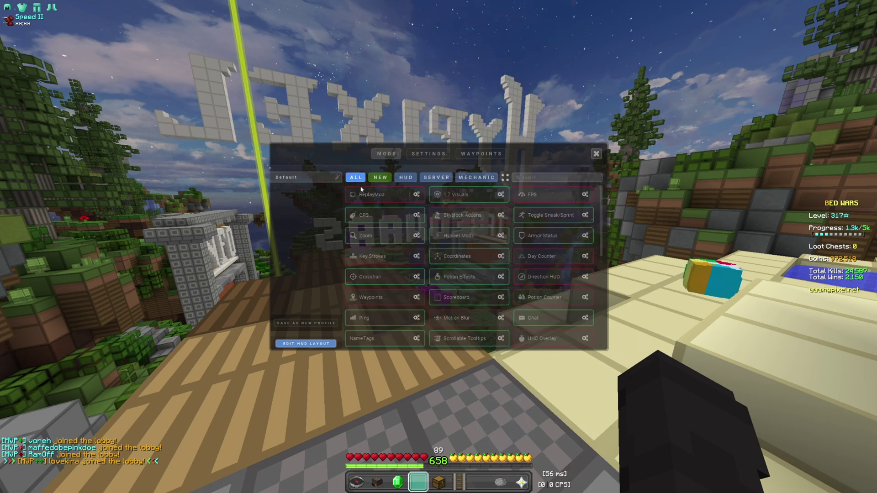
pyautogui.click(543, 322)
pyautogui.scroll(-2, 452, 276)
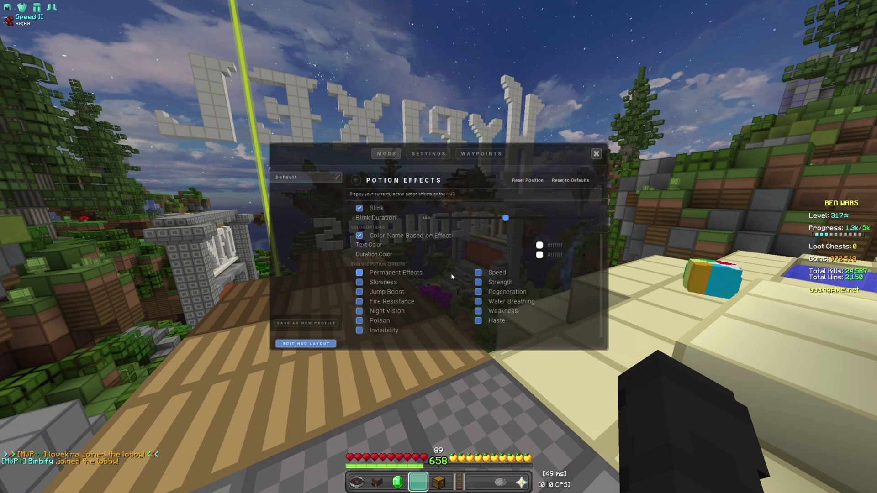
pyautogui.press('Escape')
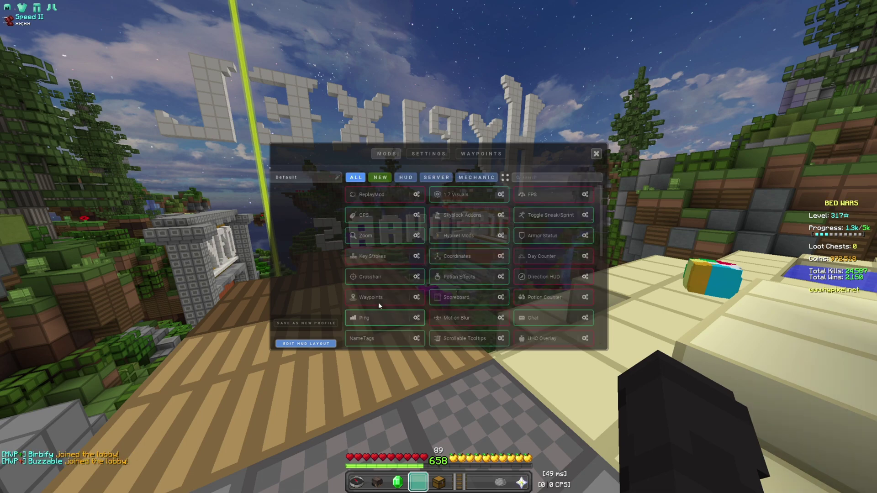
# Turn off Text Shadow and Hide Numbers in the Scoreboard mod to compare the scoreboard's look.
pyautogui.press('w')
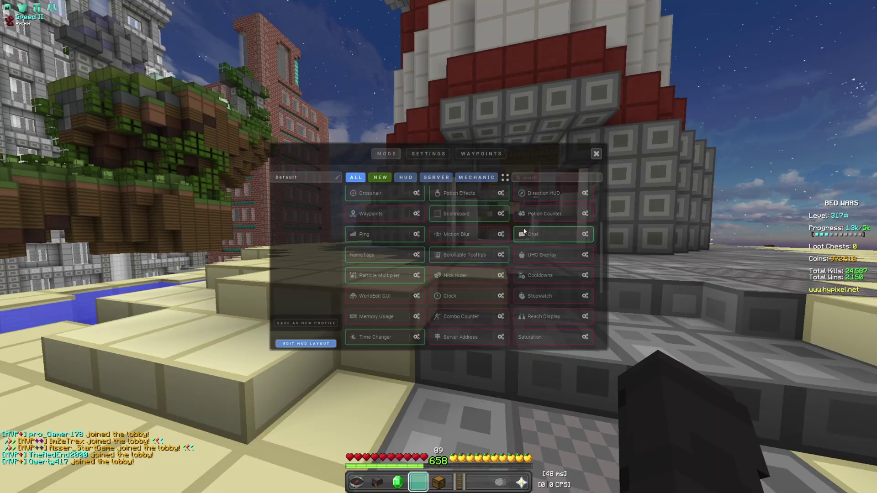
pyautogui.click(543, 245)
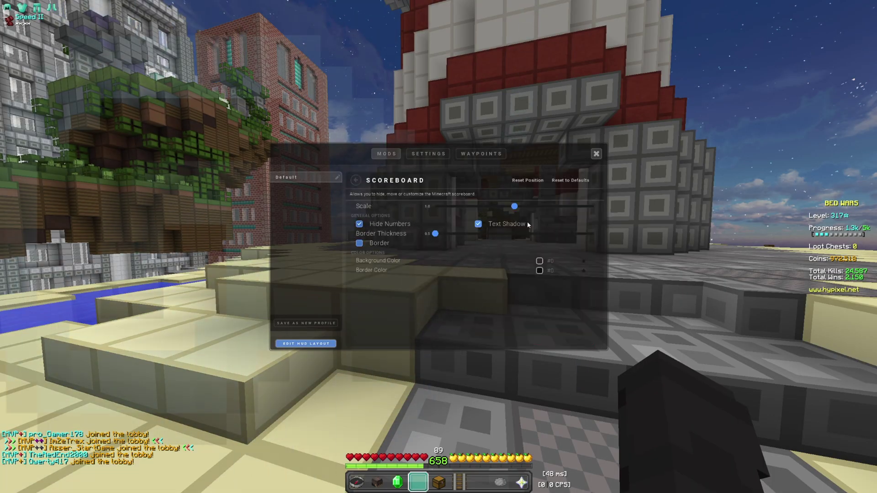
pyautogui.click(478, 224)
pyautogui.click(404, 225)
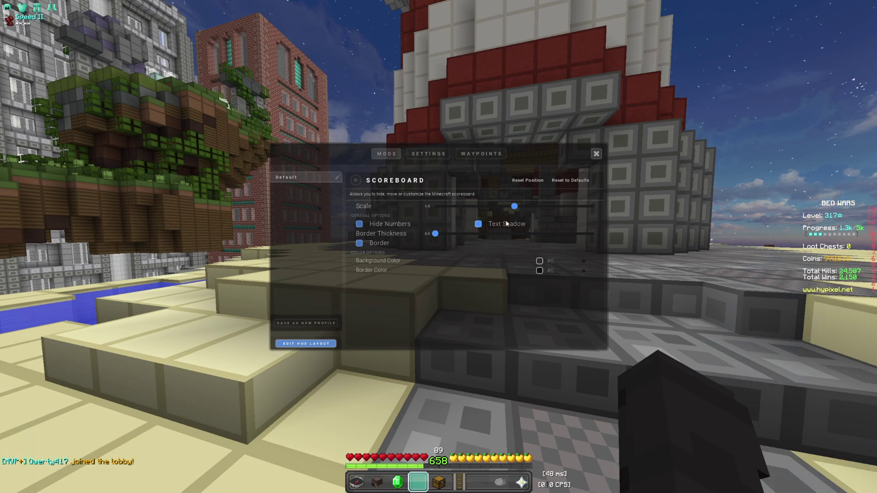
pyautogui.press('Escape')
pyautogui.press('Shift_R')
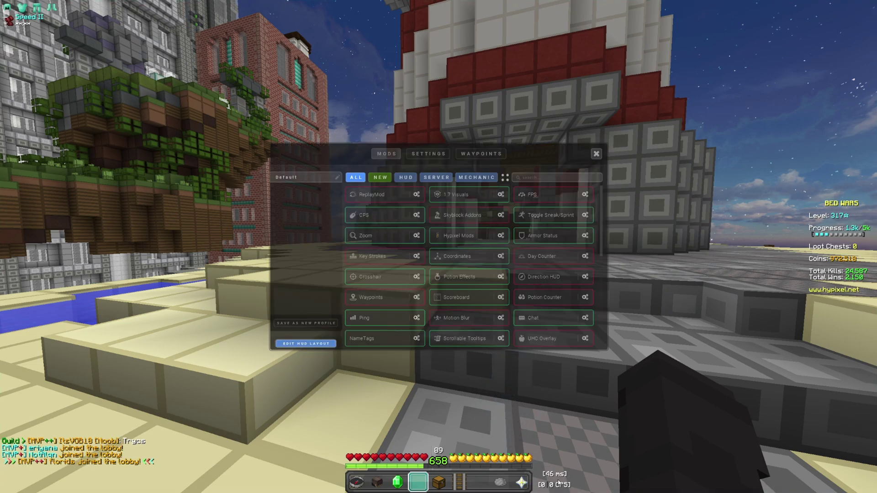
# Inspect the settings of the Chat mod and the NameTags mod.
pyautogui.scroll(-2, 417, 307)
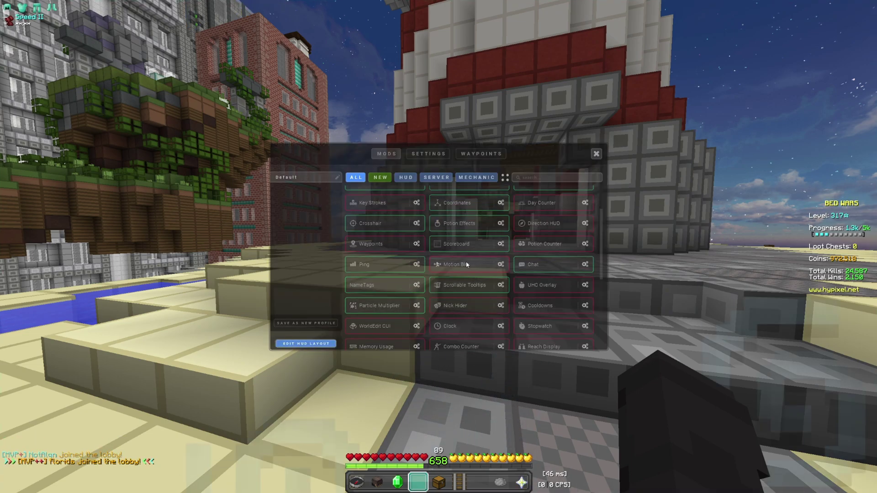
pyautogui.click(586, 264)
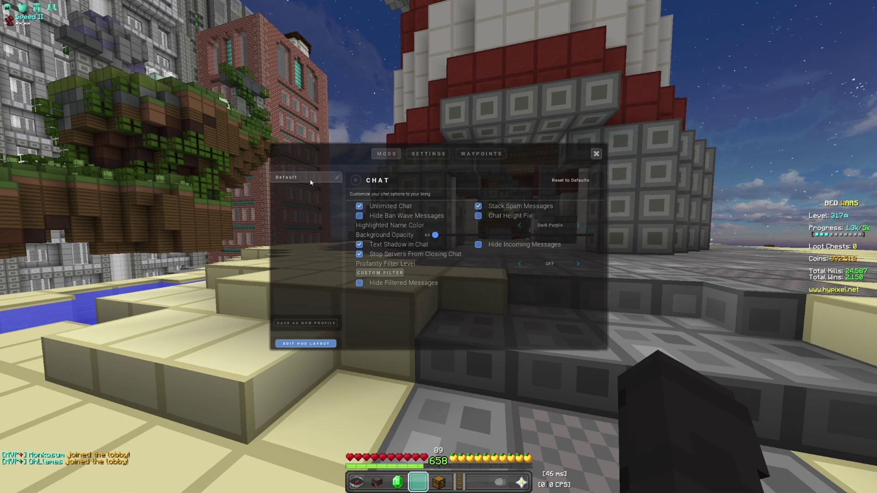
pyautogui.click(354, 180)
pyautogui.scroll(-2, 388, 224)
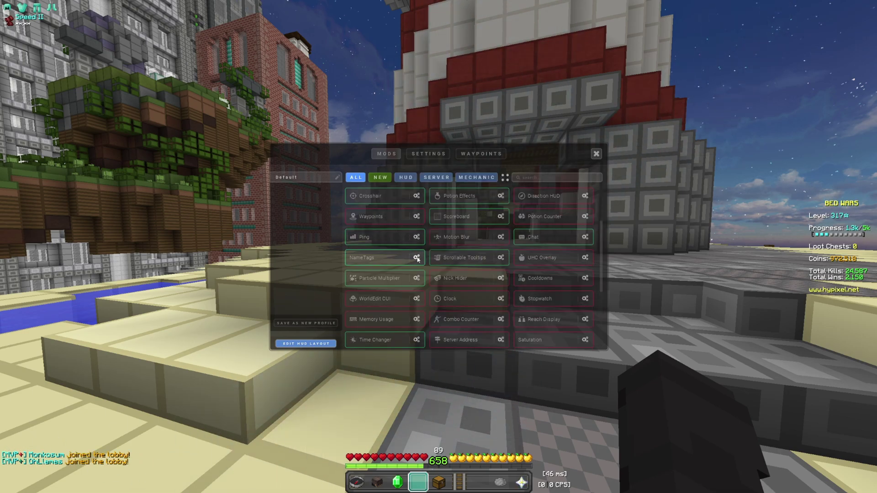
pyautogui.click(417, 258)
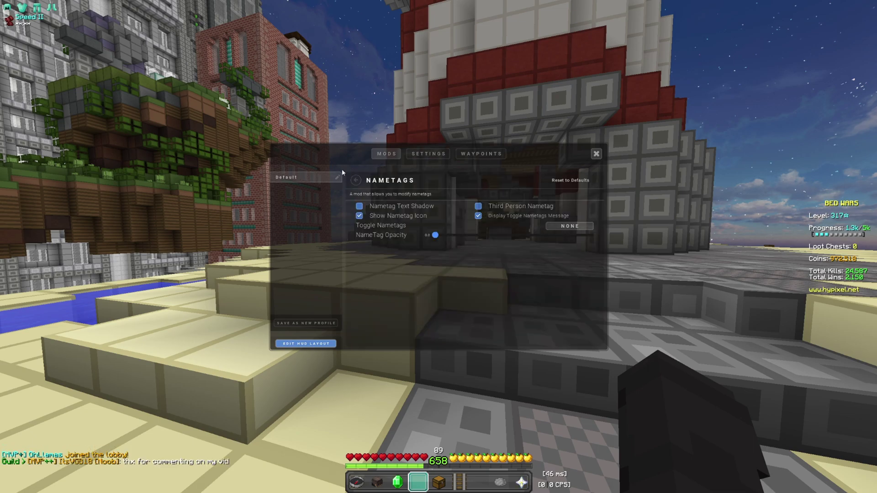
pyautogui.click(357, 182)
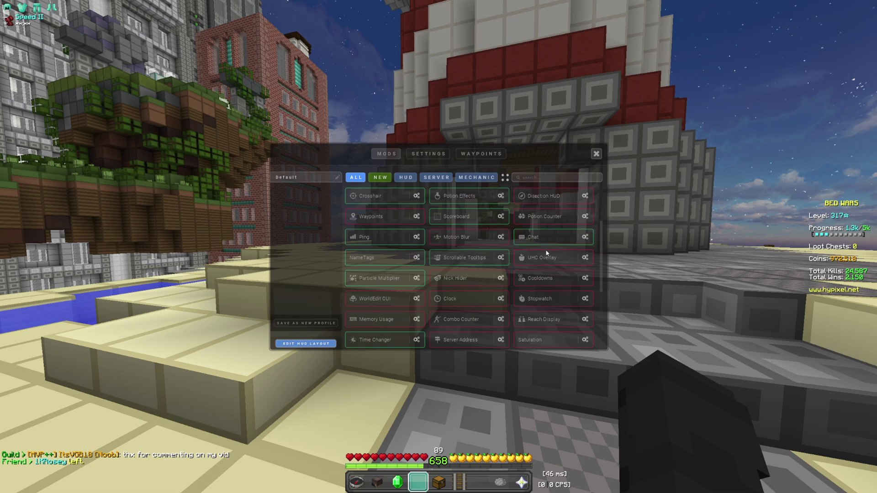
# Inspect the Particle Multiplier mod's criticals and sharpness options, and return to the mod list.
pyautogui.scroll(-3, 389, 242)
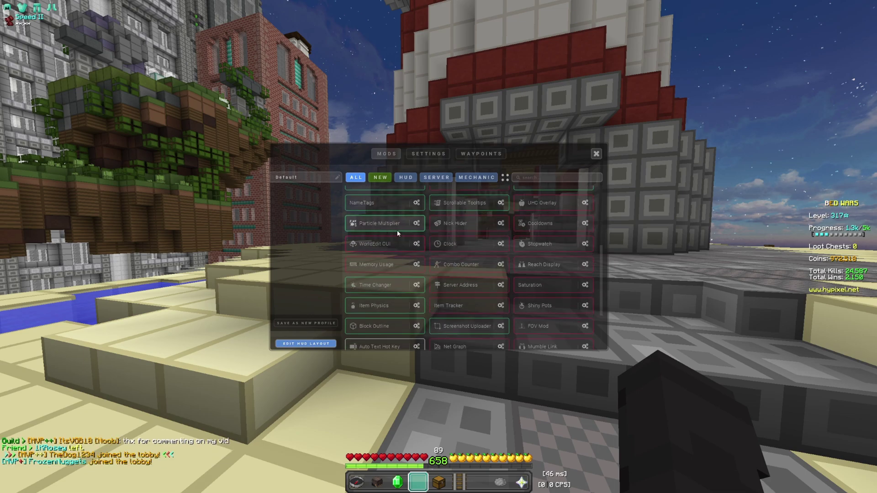
pyautogui.click(417, 223)
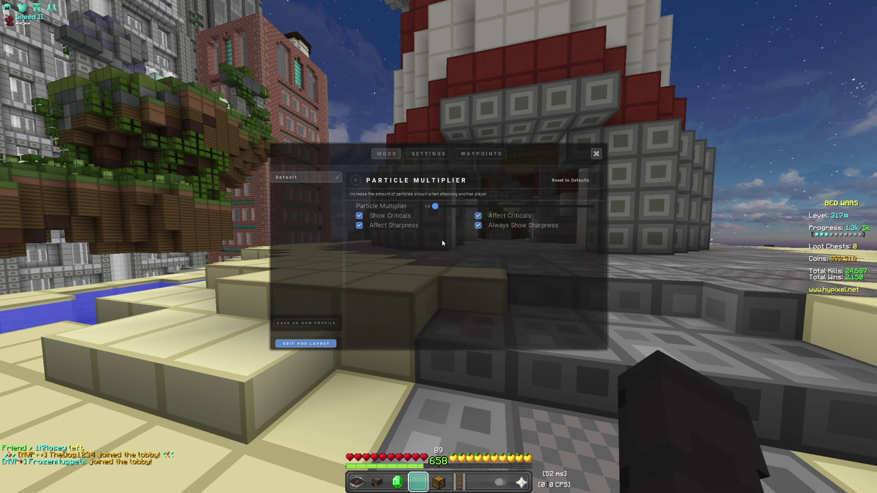
pyautogui.click(357, 180)
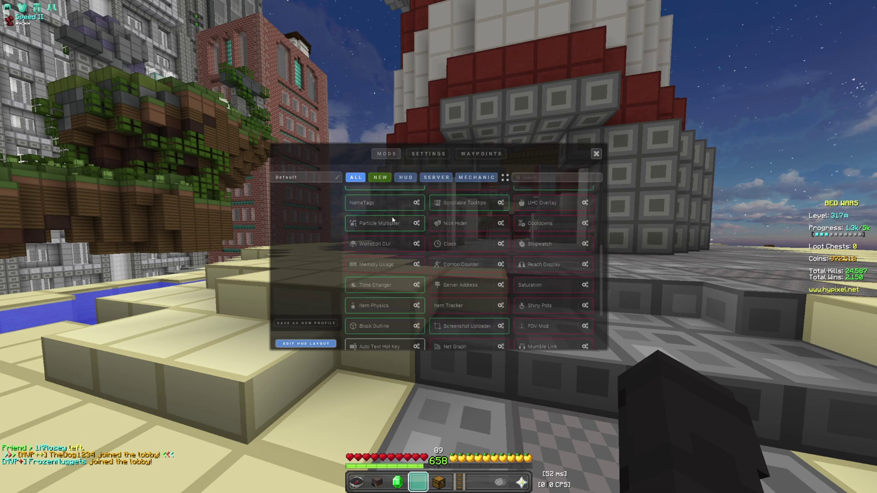
# Inspect the Time Changer mod's time and horizon level options, and return to the mod list.
pyautogui.click(416, 214)
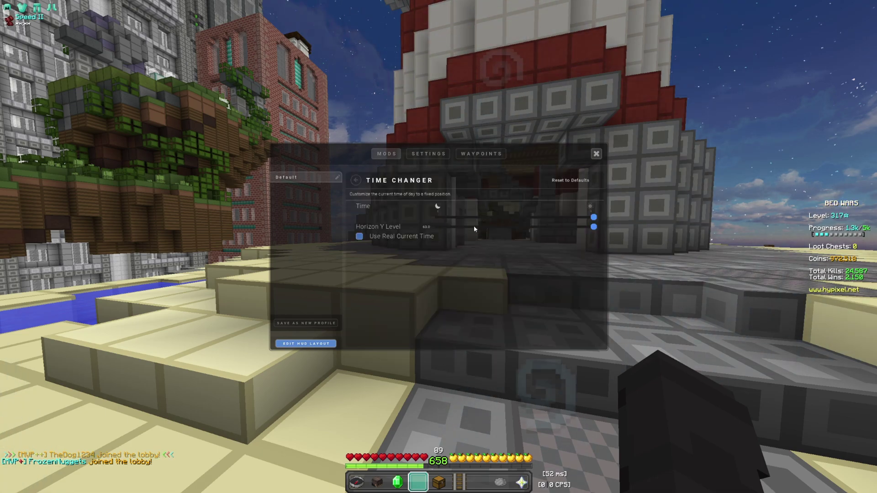
pyautogui.moveTo(589, 219); pyautogui.dragTo(559, 217)
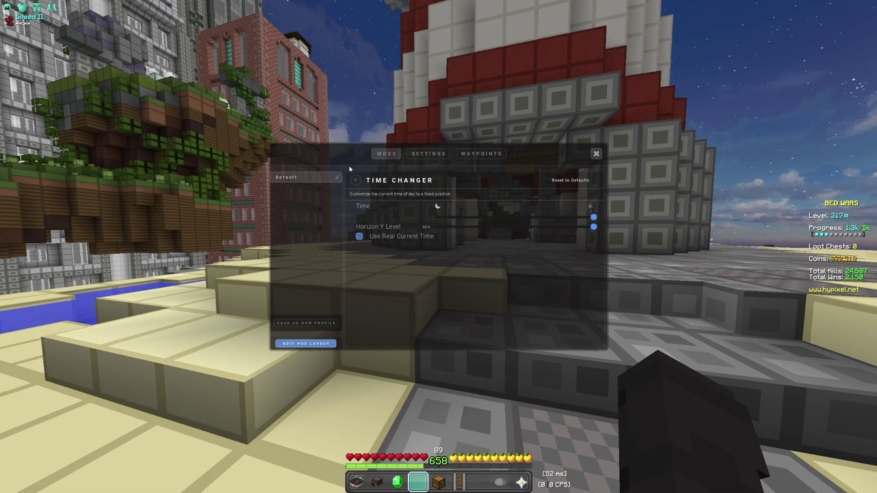
pyautogui.click(356, 180)
# Inspect the Item Physics mod's rotation speed and the Block Outline mod's color, width and overlay options.
pyautogui.click(417, 234)
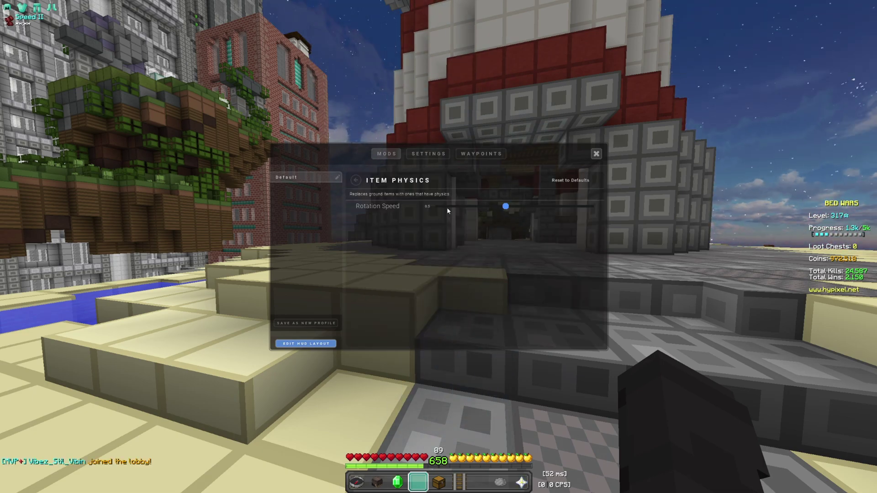
pyautogui.click(356, 180)
pyautogui.click(585, 193)
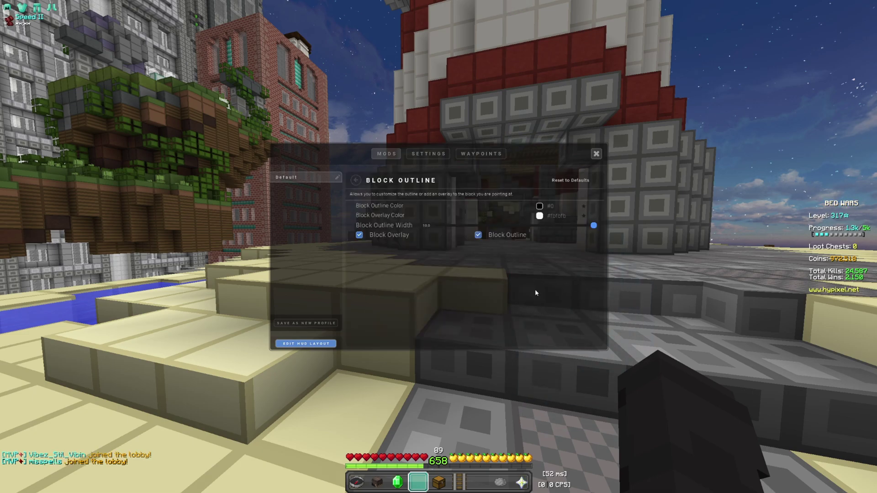
pyautogui.click(356, 180)
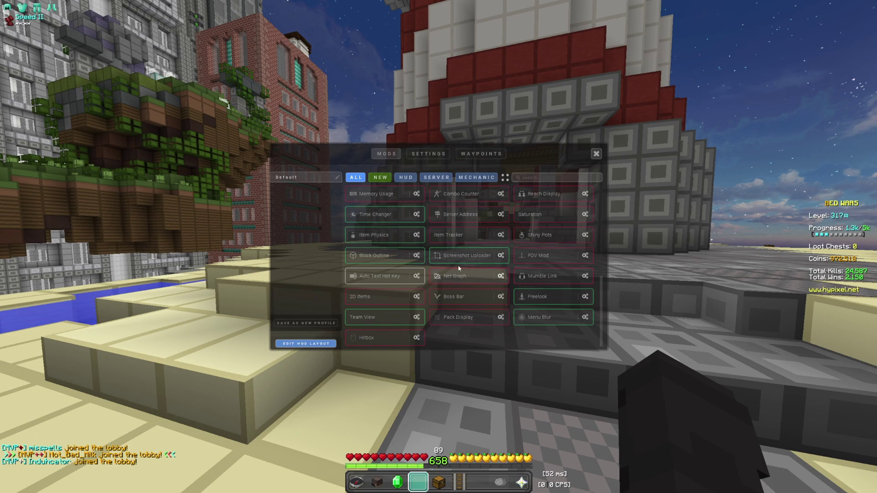
# Inspect the Freelook mod's options and the Menu Blur mod's strength and background settings.
pyautogui.click(585, 297)
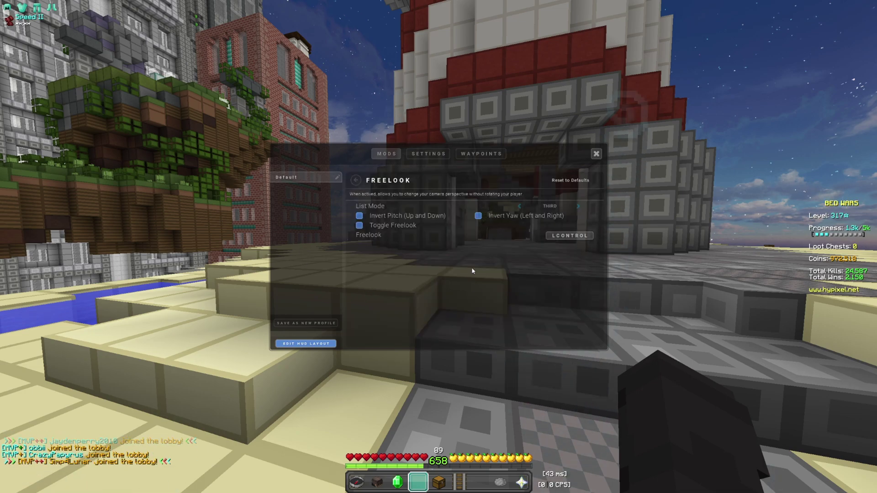
pyautogui.click(357, 181)
pyautogui.click(358, 273)
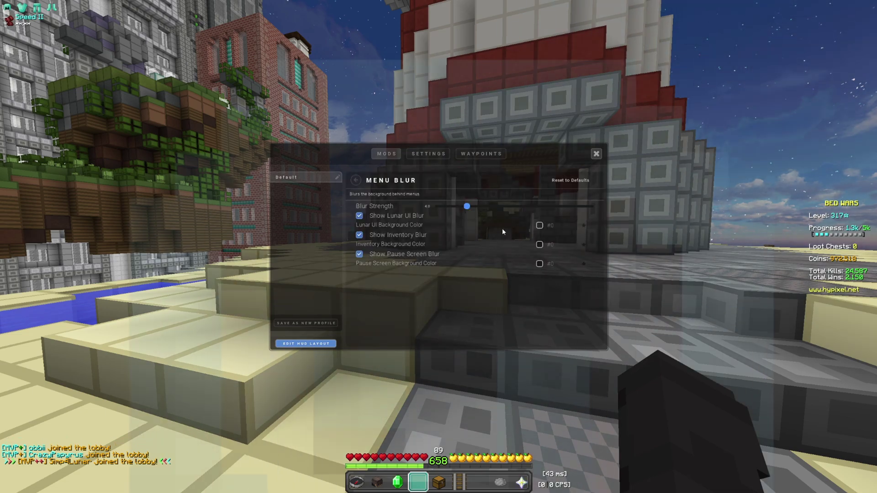
pyautogui.click(356, 180)
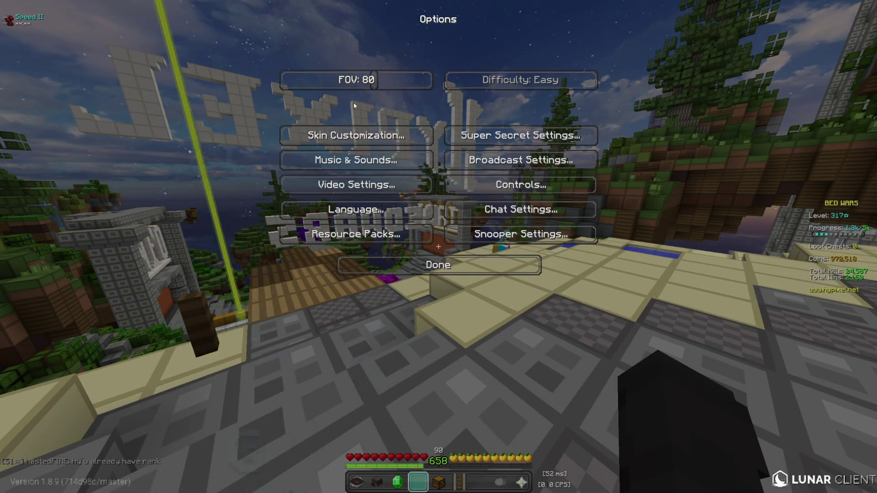
# Review the volume levels in the game's Music & Sound Options and the full list of key bindings in Controls.
pyautogui.click(352, 160)
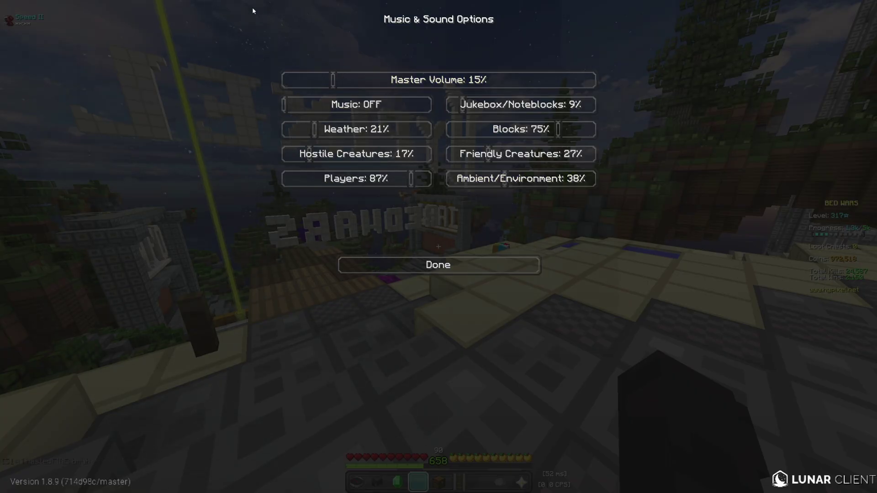
pyautogui.click(347, 265)
pyautogui.click(521, 182)
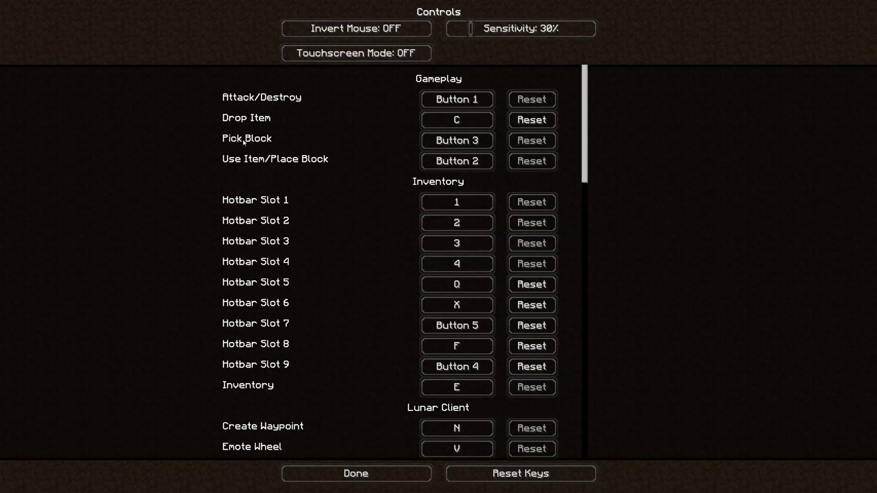
pyautogui.scroll(-5, 361, 109)
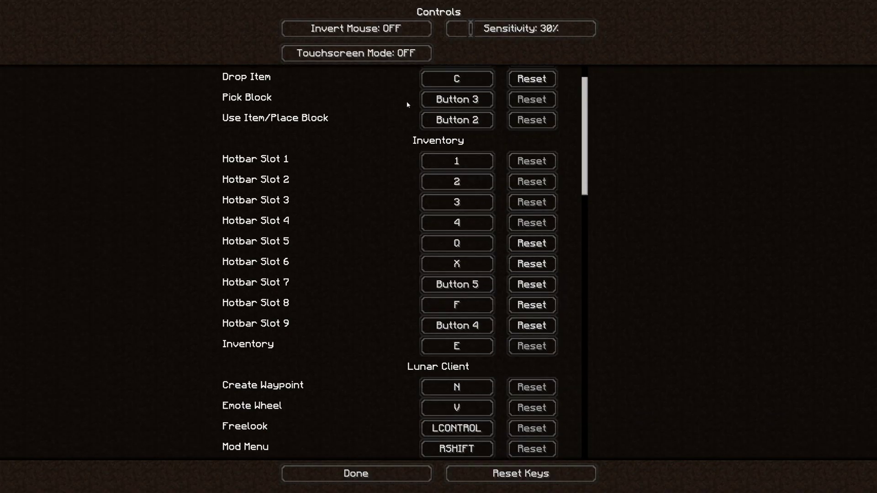
pyautogui.scroll(-2, 406, 105)
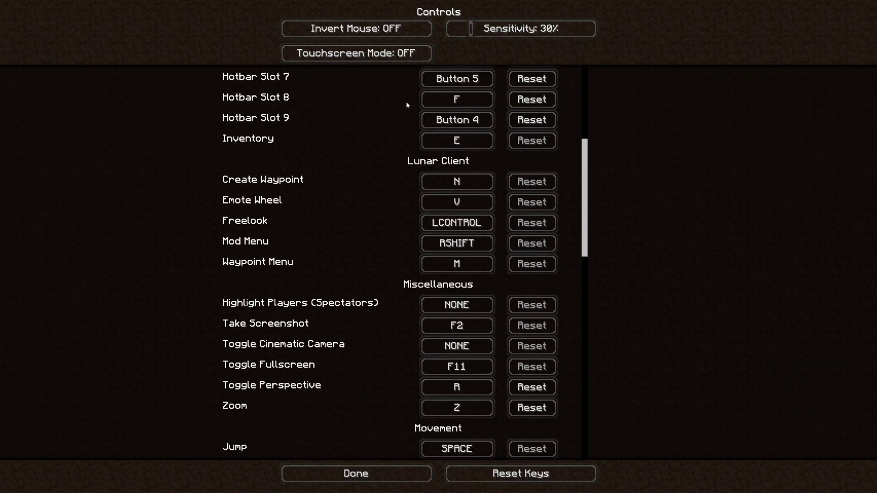
pyautogui.scroll(-15, 407, 105)
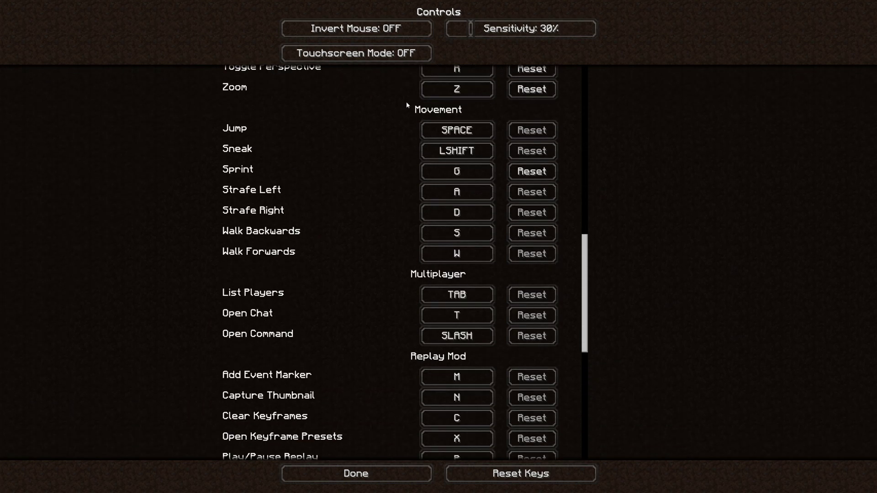
pyautogui.scroll(-15, 407, 105)
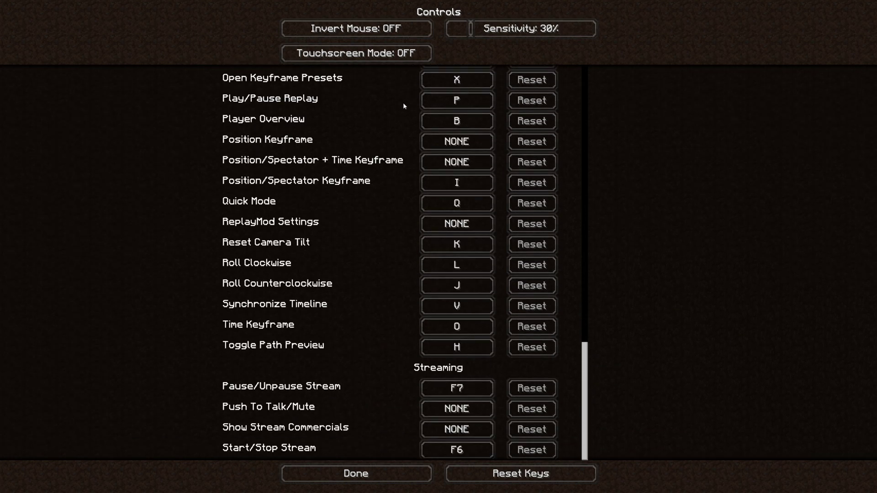
pyautogui.scroll(10, 385, 201)
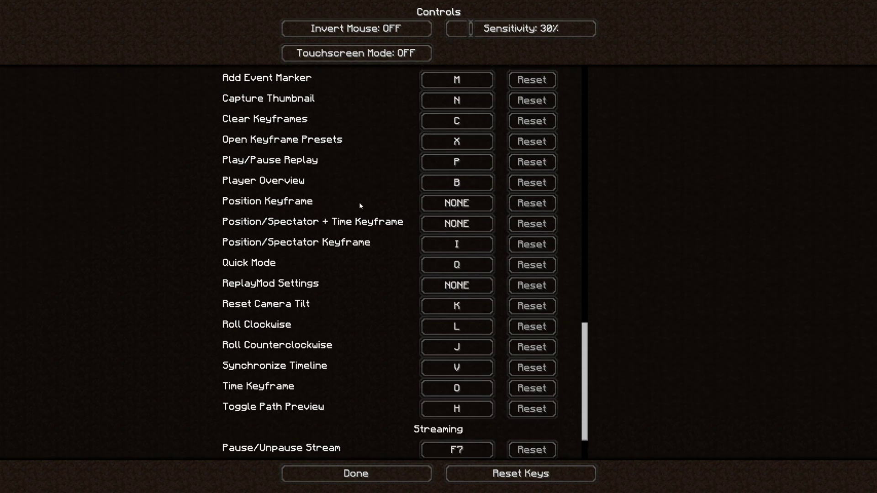
pyautogui.scroll(15, 389, 147)
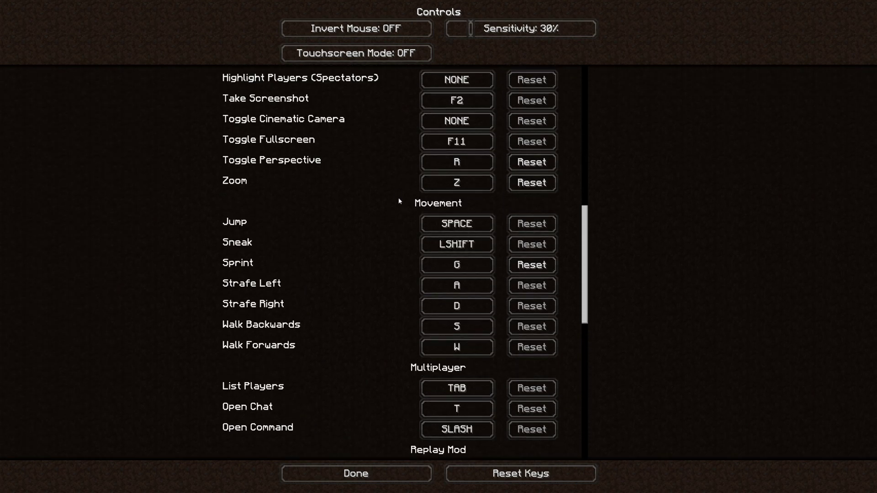
pyautogui.scroll(10, 393, 198)
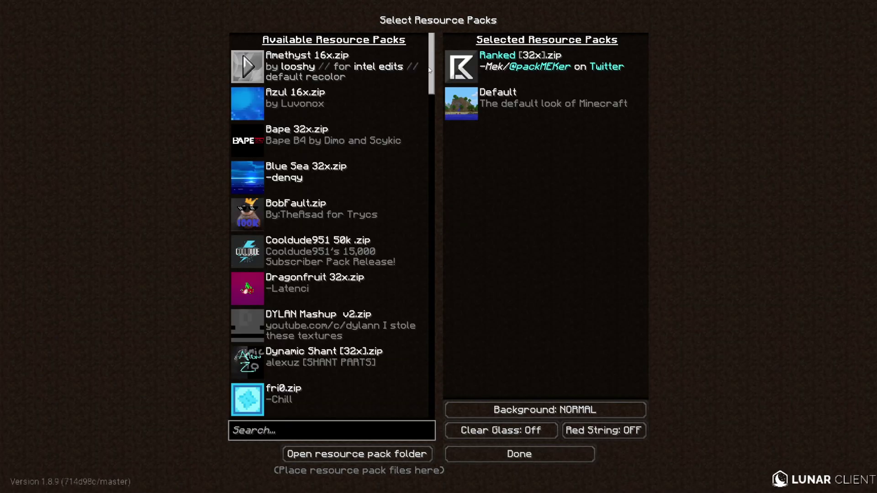
# Browse the list of available resource packs through to its end, and return to the game options.
pyautogui.moveTo(430, 70); pyautogui.dragTo(418, 402)
pyautogui.click(519, 455)
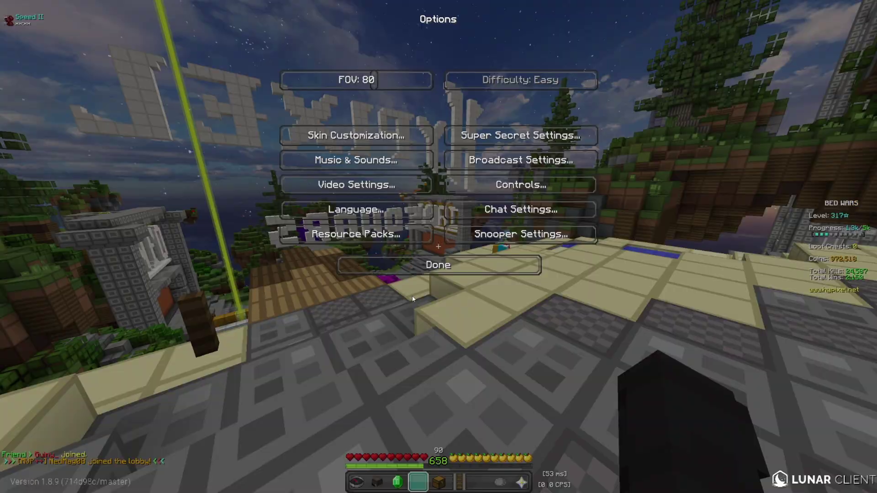
# Examine the game's Video Settings, try to open the shaders options, and review the Detail Settings.
pyautogui.click(381, 186)
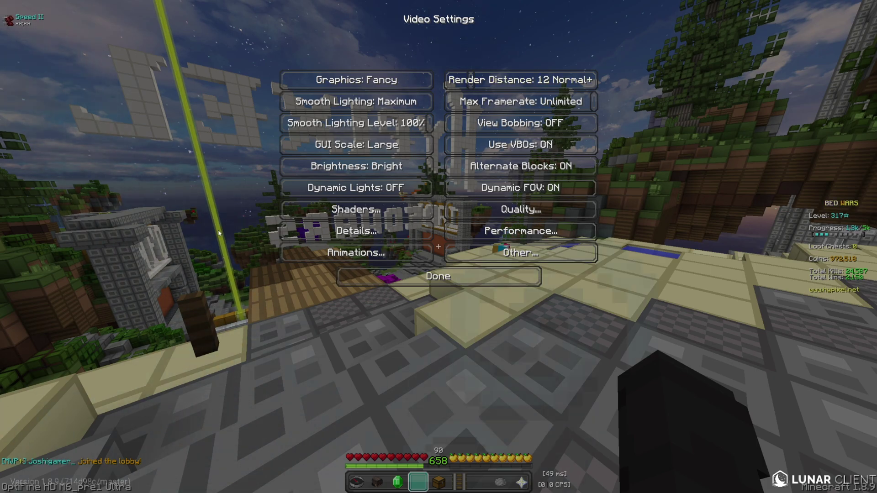
pyautogui.click(321, 217)
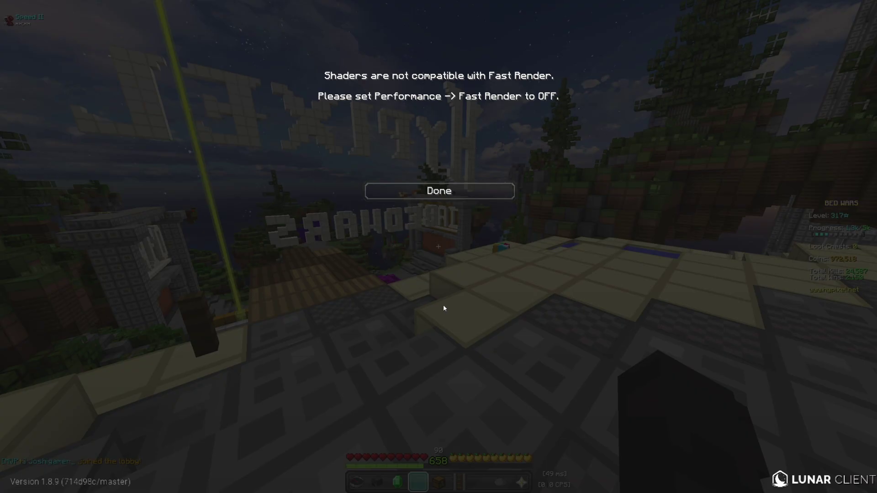
pyautogui.click(438, 190)
pyautogui.click(329, 230)
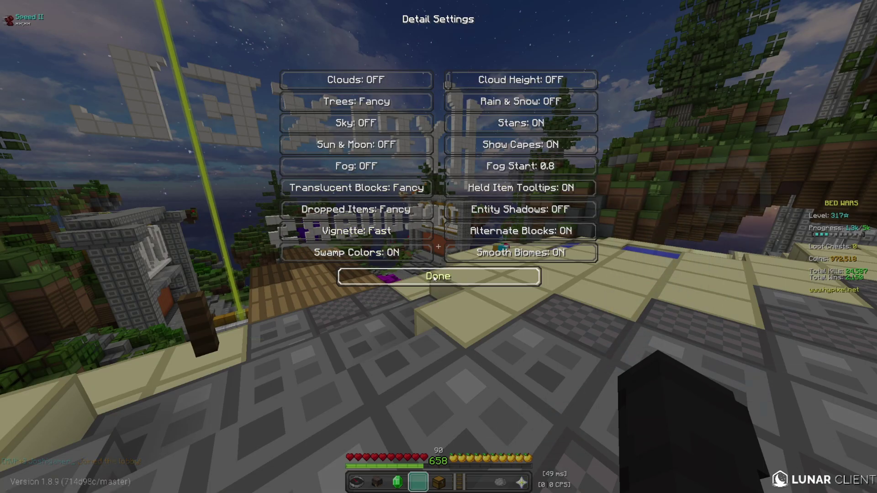
pyautogui.click(473, 285)
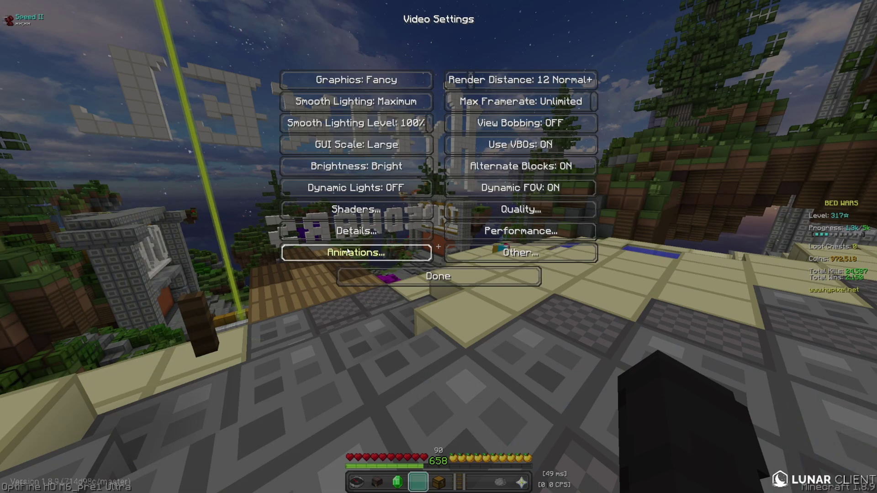
# Review the Animation Settings and the Other Settings within the game's Video Settings.
pyautogui.click(352, 253)
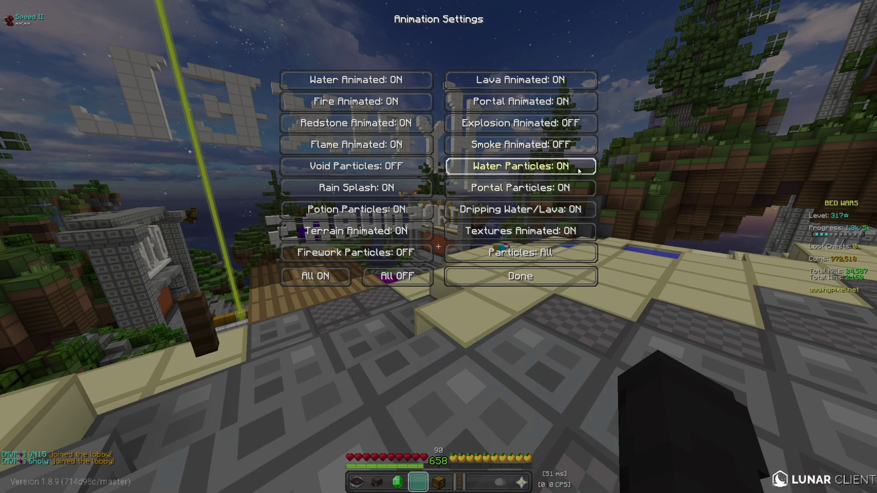
pyautogui.click(529, 279)
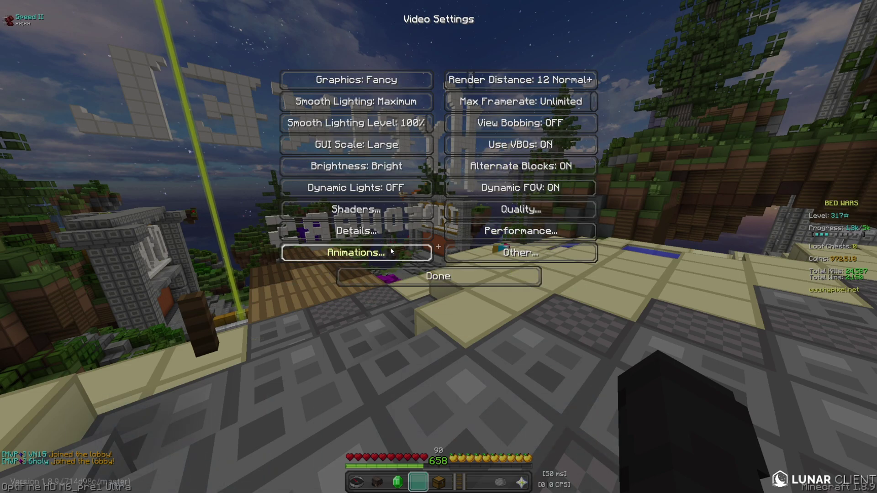
pyautogui.click(521, 252)
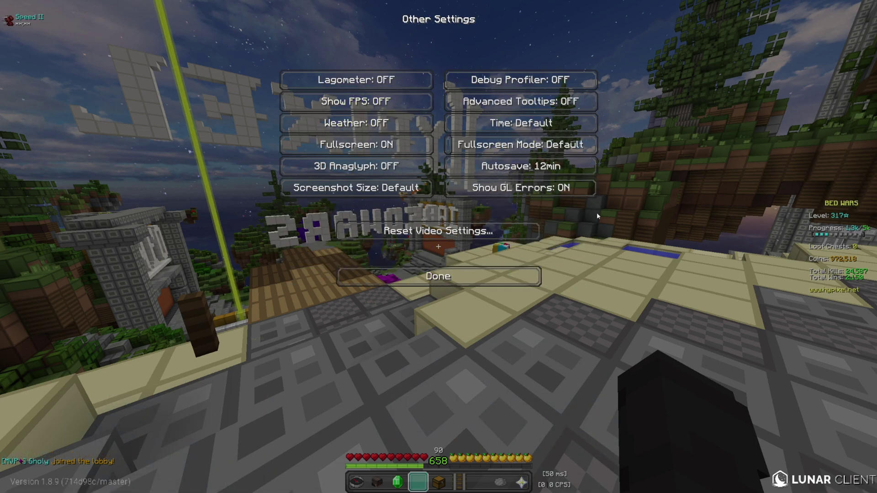
pyautogui.click(414, 277)
# Review the Performance Settings, and open the Quality settings from the game's Video Settings.
pyautogui.click(357, 231)
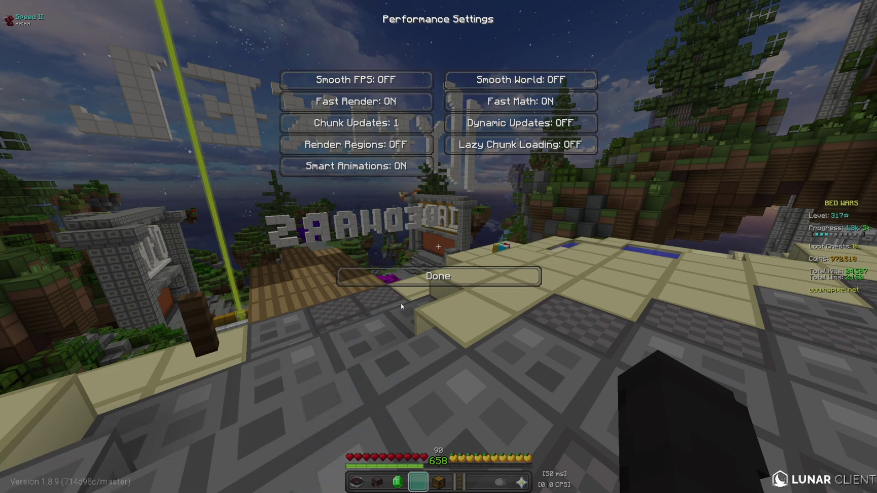
pyautogui.click(406, 278)
pyautogui.click(521, 209)
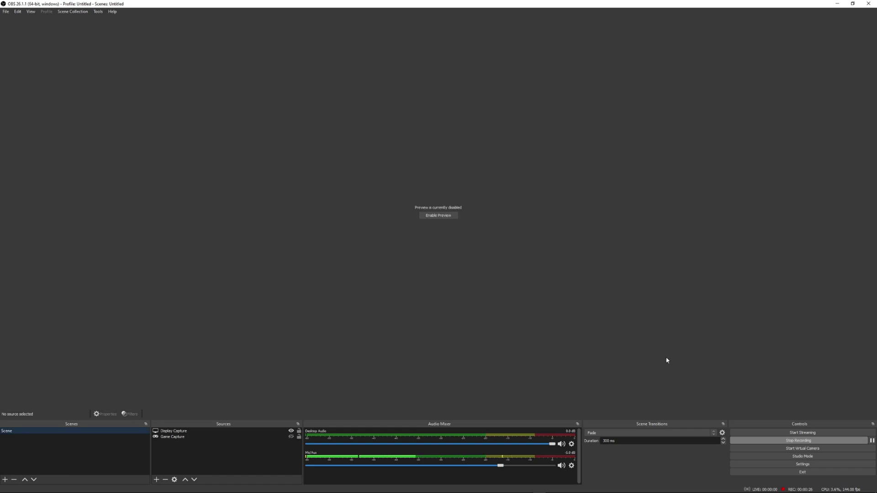
# Switch to OBS and look through the General and Stream pages of its settings.
pyautogui.click(785, 465)
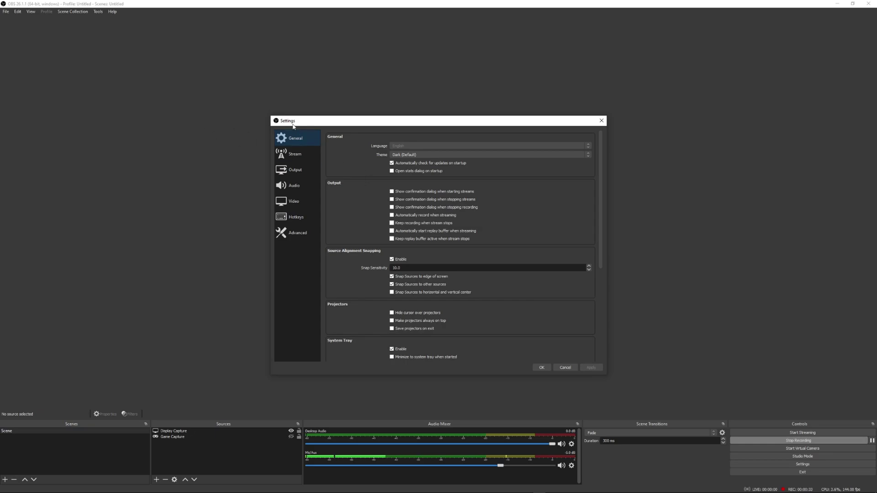
pyautogui.scroll(-3, 346, 152)
pyautogui.scroll(-5, 346, 151)
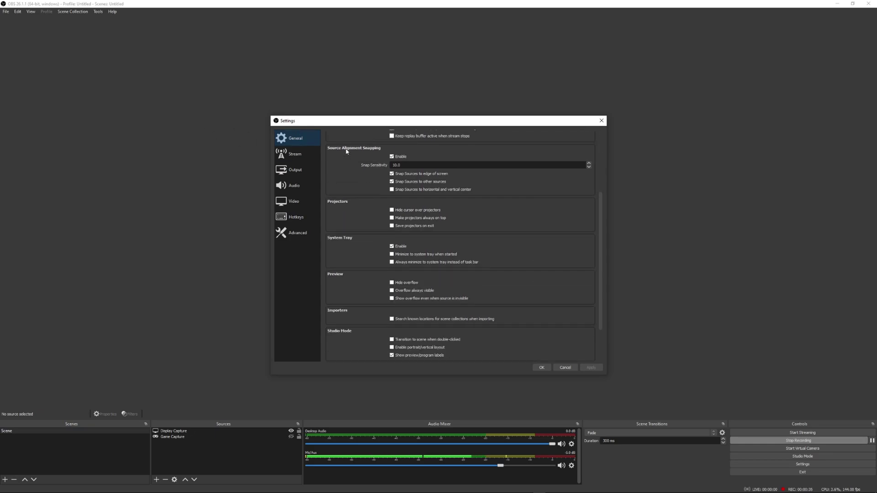
pyautogui.press('Down')
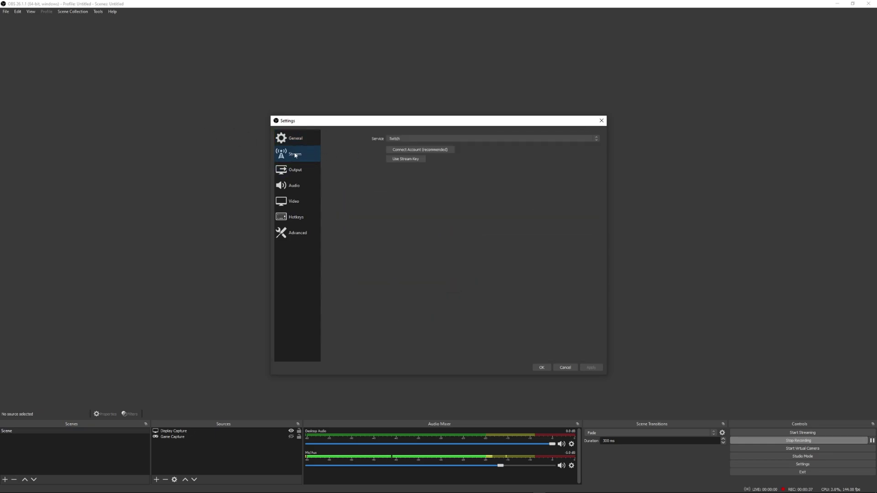
# Examine the OBS output settings for recording, including the rate control and CQ level.
pyautogui.press('Down')
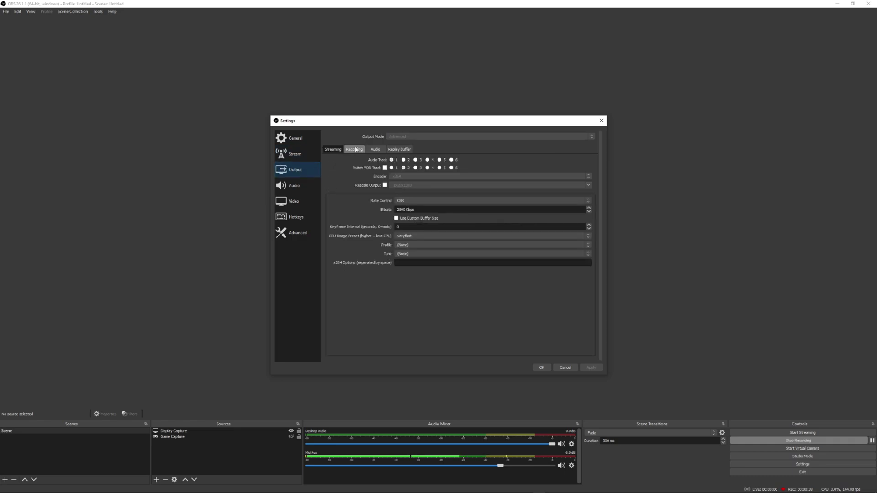
pyautogui.click(355, 149)
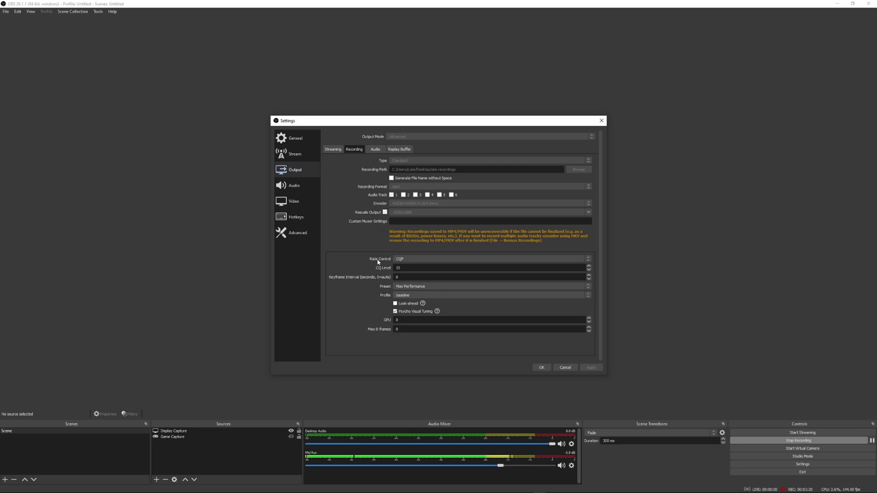
pyautogui.click(397, 259)
pyautogui.click(400, 268)
# Examine the OBS audio devices and meter options and the video resolution and frame rate settings.
pyautogui.click(303, 181)
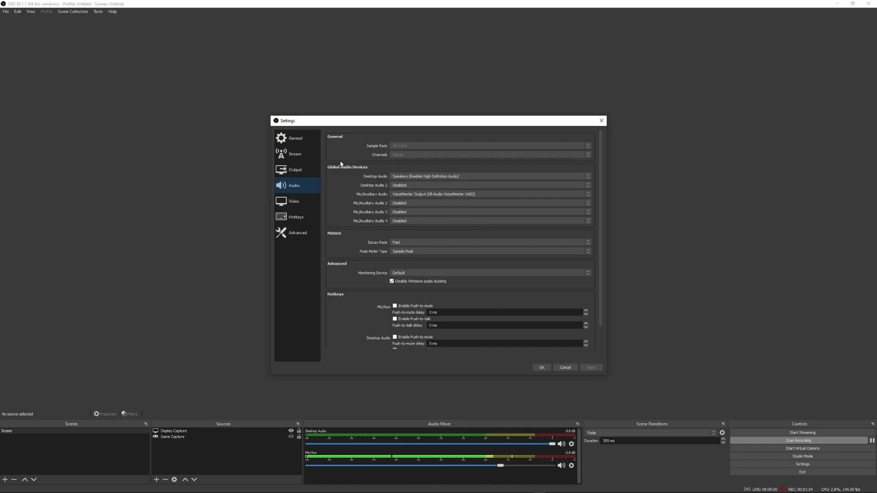
pyautogui.scroll(-2, 341, 163)
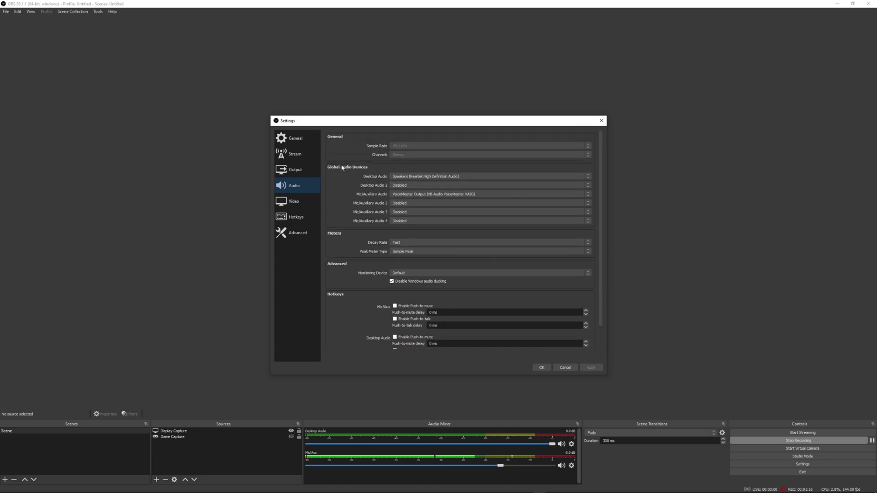
pyautogui.click(289, 204)
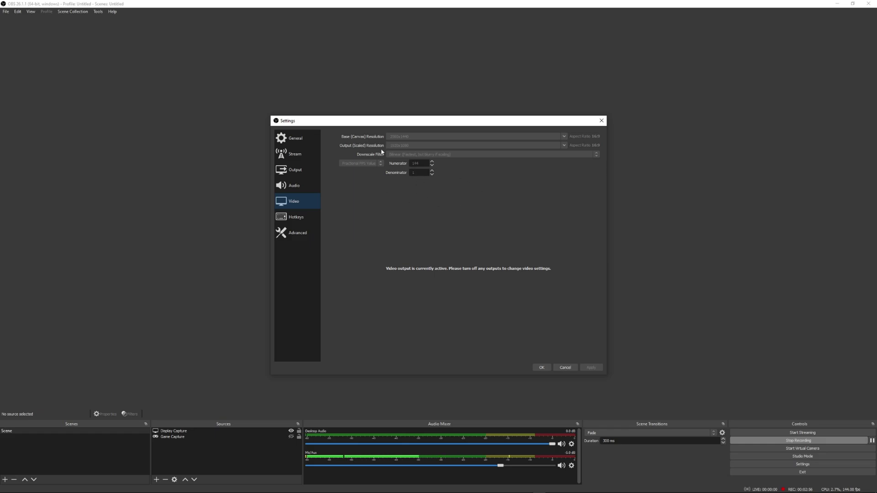
# Examine the OBS recording hotkeys and the advanced process priority, video and recording options.
pyautogui.click(296, 217)
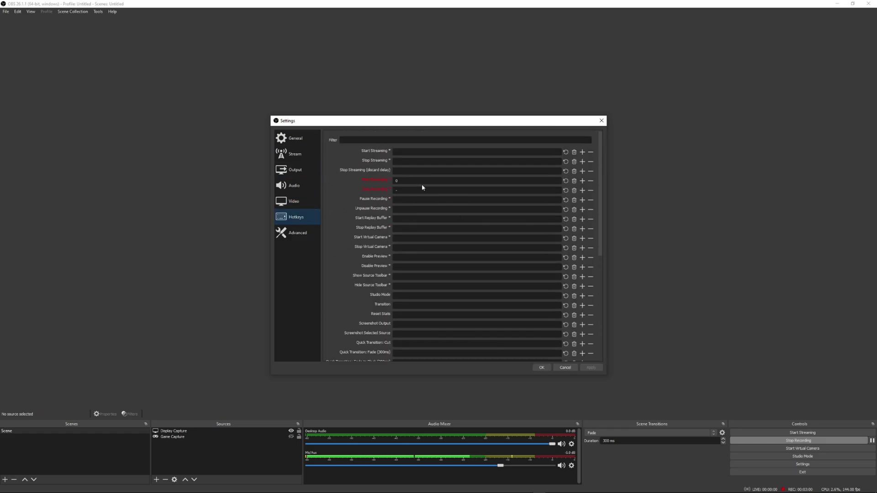
pyautogui.click(296, 234)
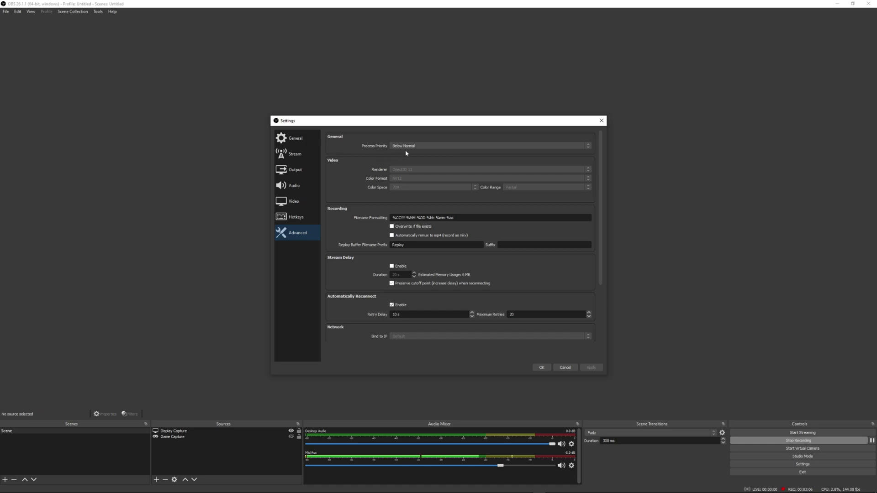